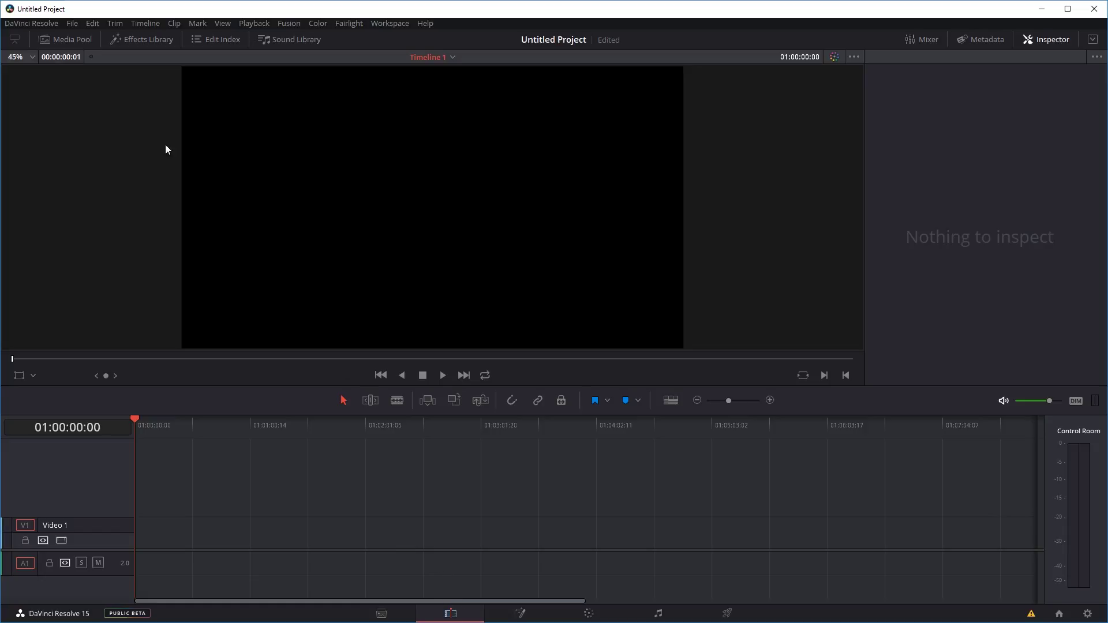
Drop a Text+ title at the start of Video 1 and extend it to 10:14
left_click(144, 41)
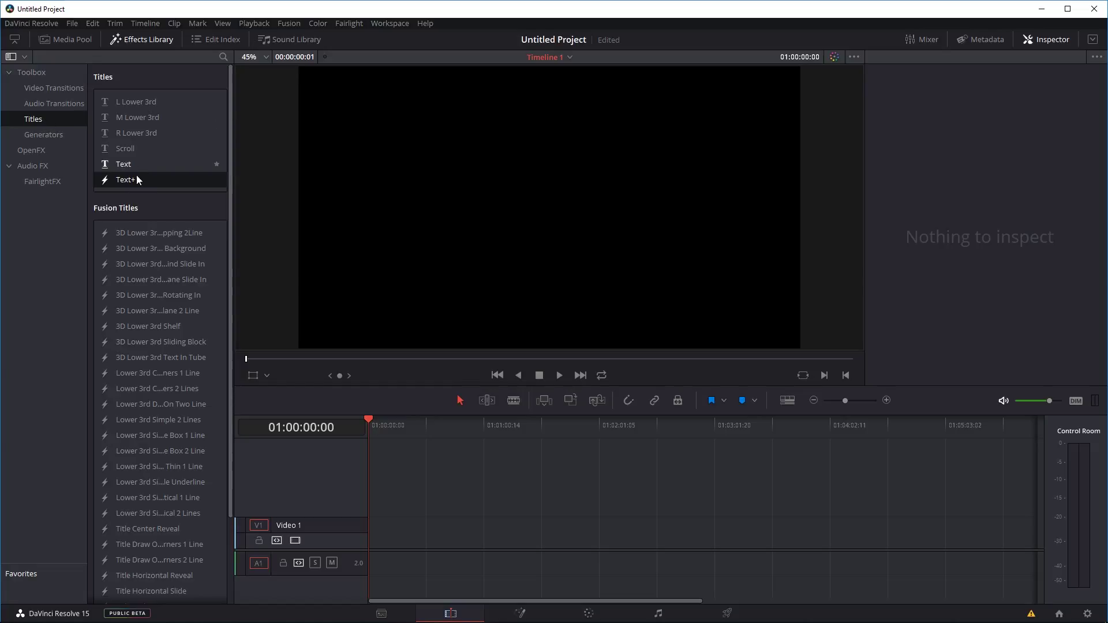
left_click_drag(413, 457, 371, 532)
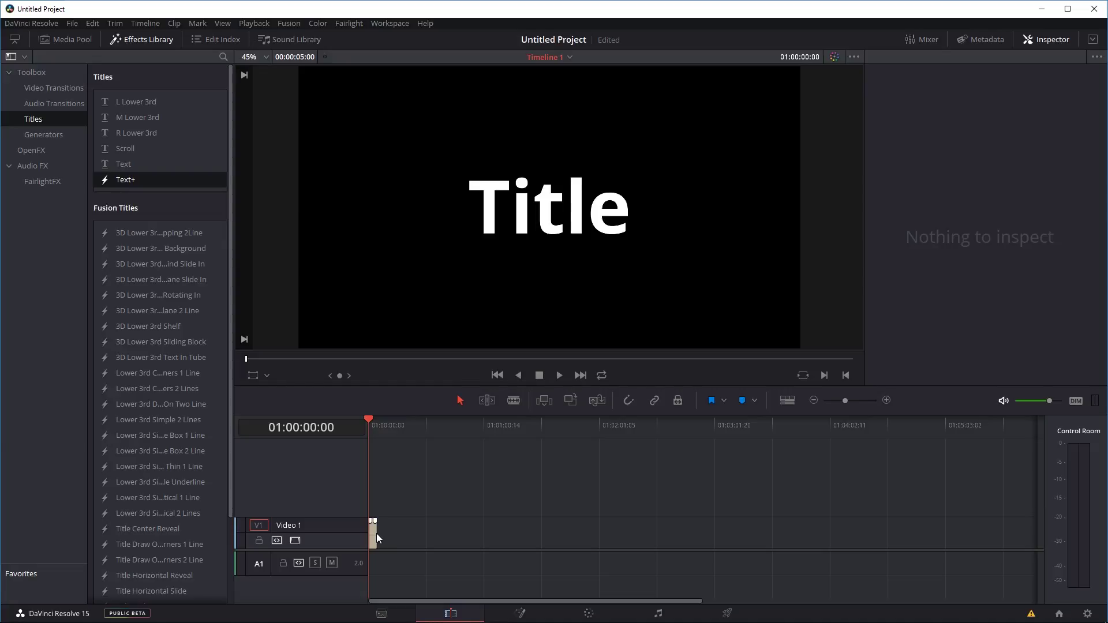
scroll(376, 533, "up", 2)
left_click_drag(414, 538, 461, 538)
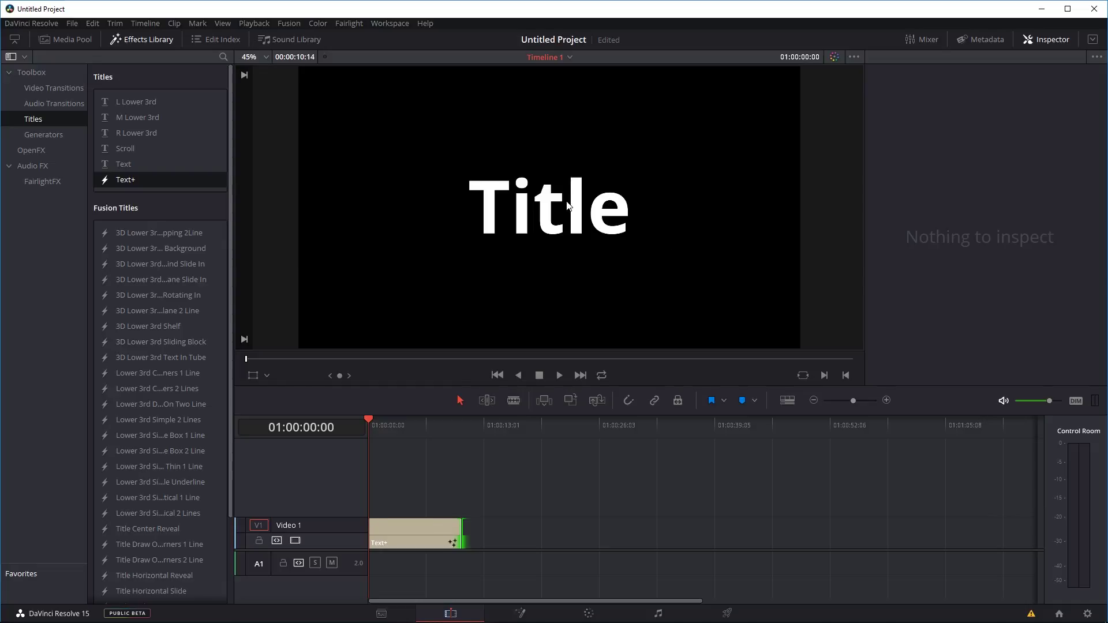
Replace the title's Styled Text with 'hello'
left_click(419, 526)
left_click(1006, 167)
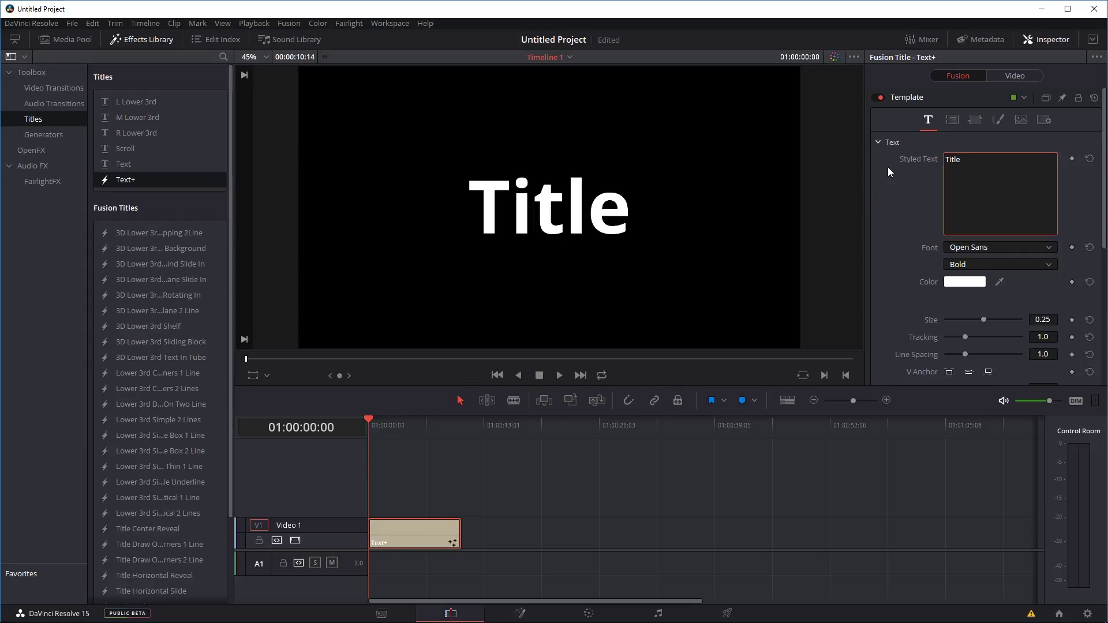
key("ctrl+a")
type("hello")
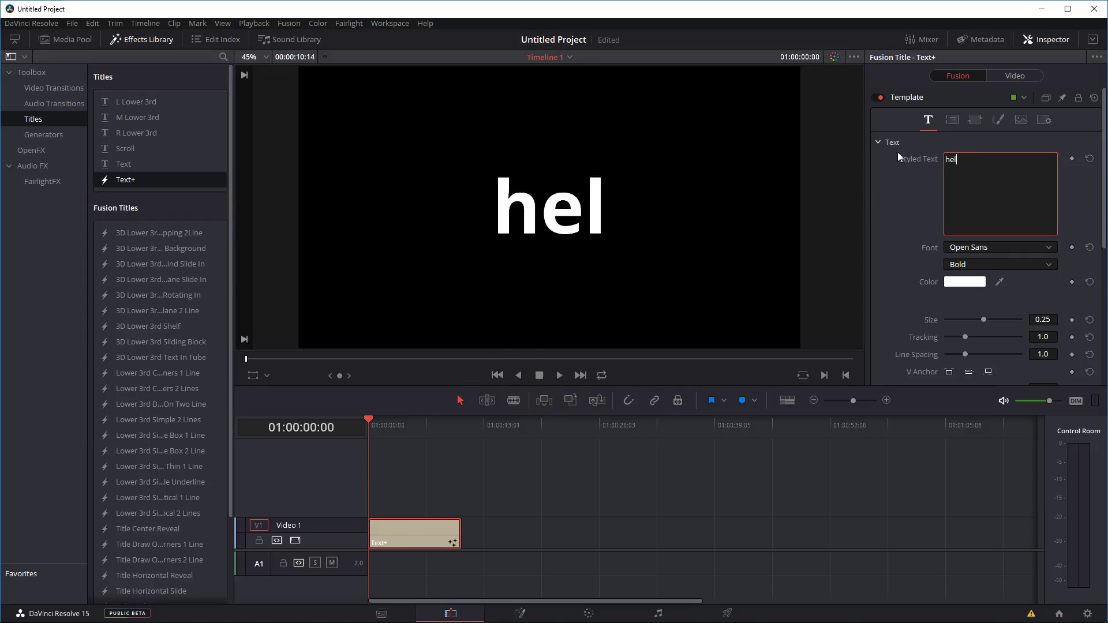
Set the title font to Gang of Three at size 0.311, then open it in Fusion
left_click(989, 250)
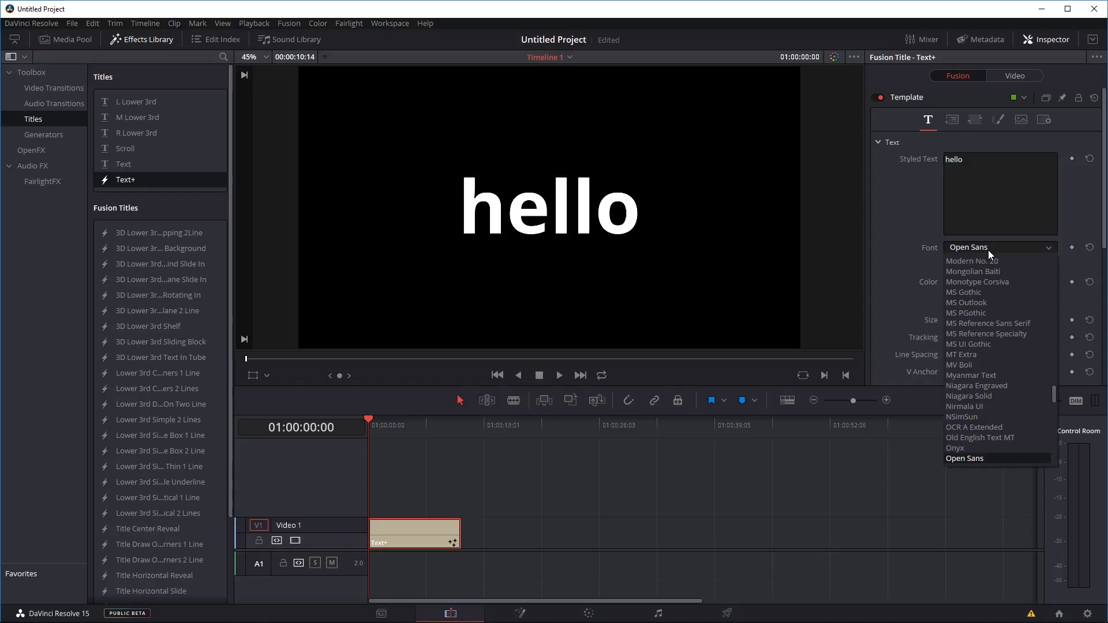
scroll(987, 254, "up", 15)
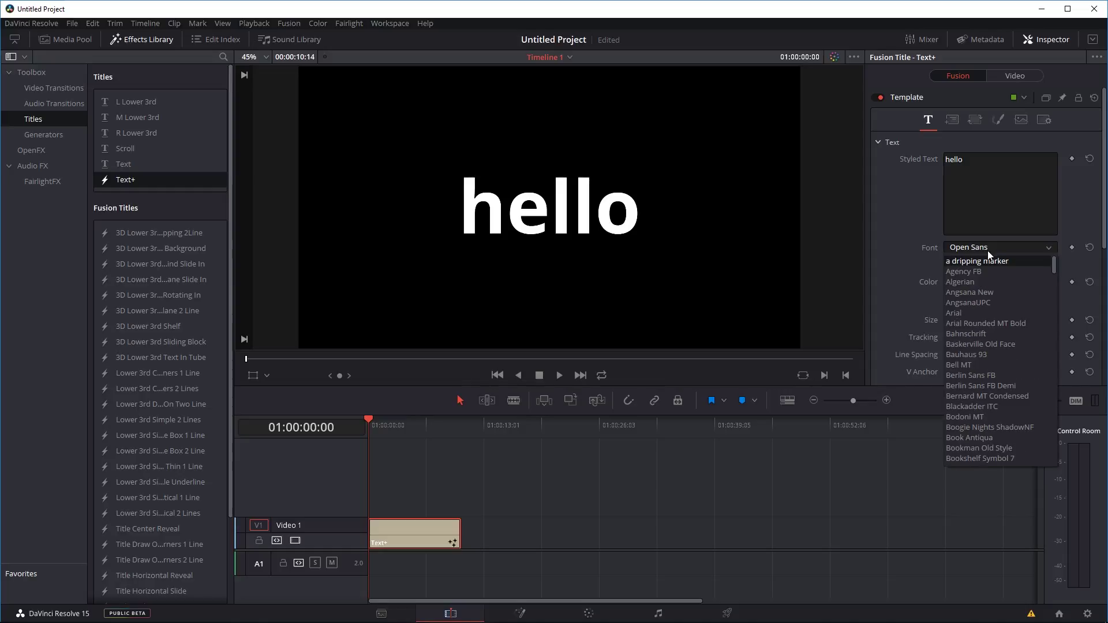
key("n")
key("g")
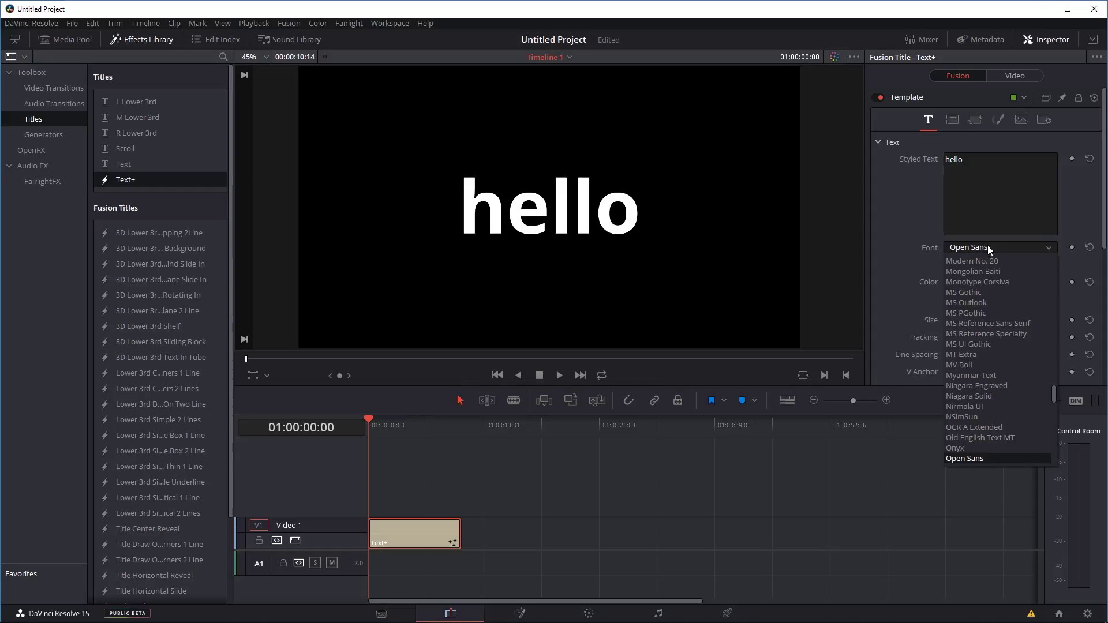
left_click(982, 283)
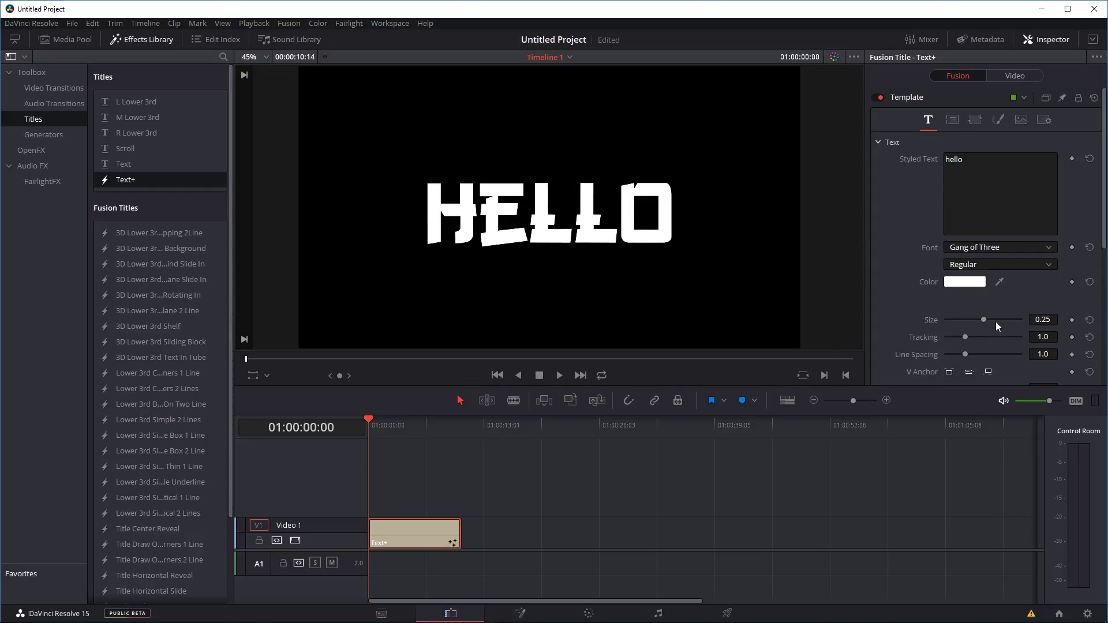
left_click_drag(984, 319, 992, 321)
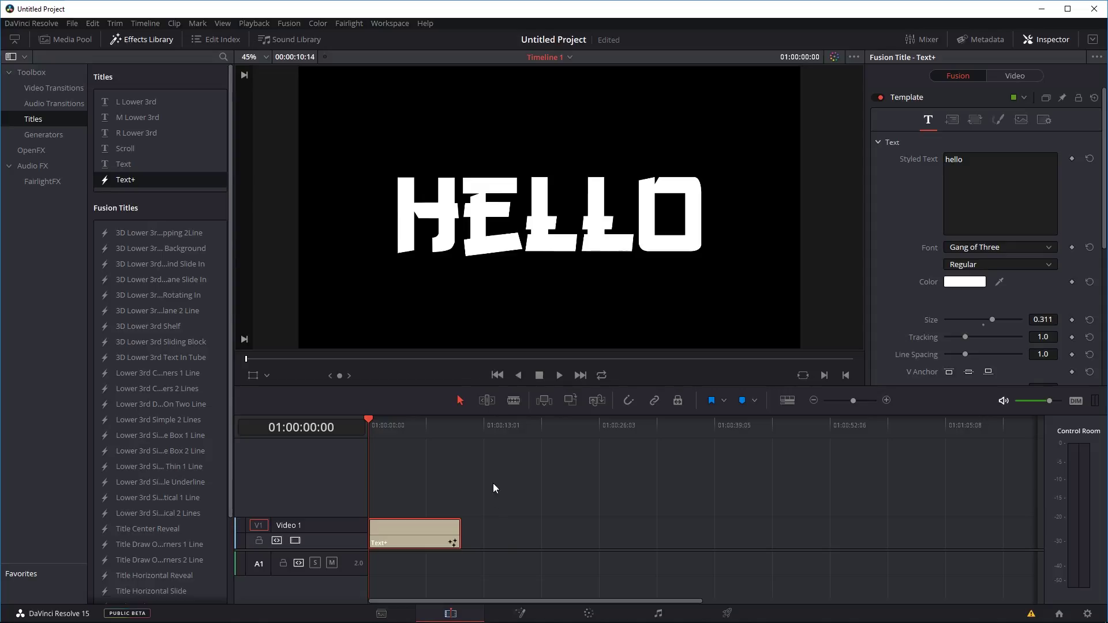
left_click(522, 610)
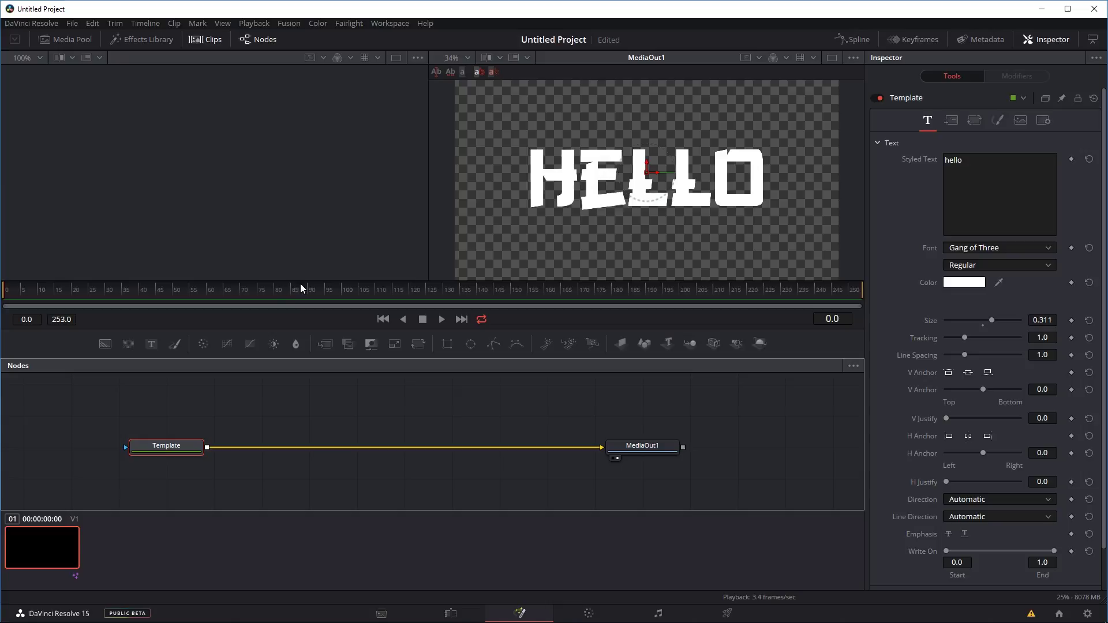
Import the smoke dissolve .setting file into the Nodes panel as a smokedissolve node
key("alt+Tab")
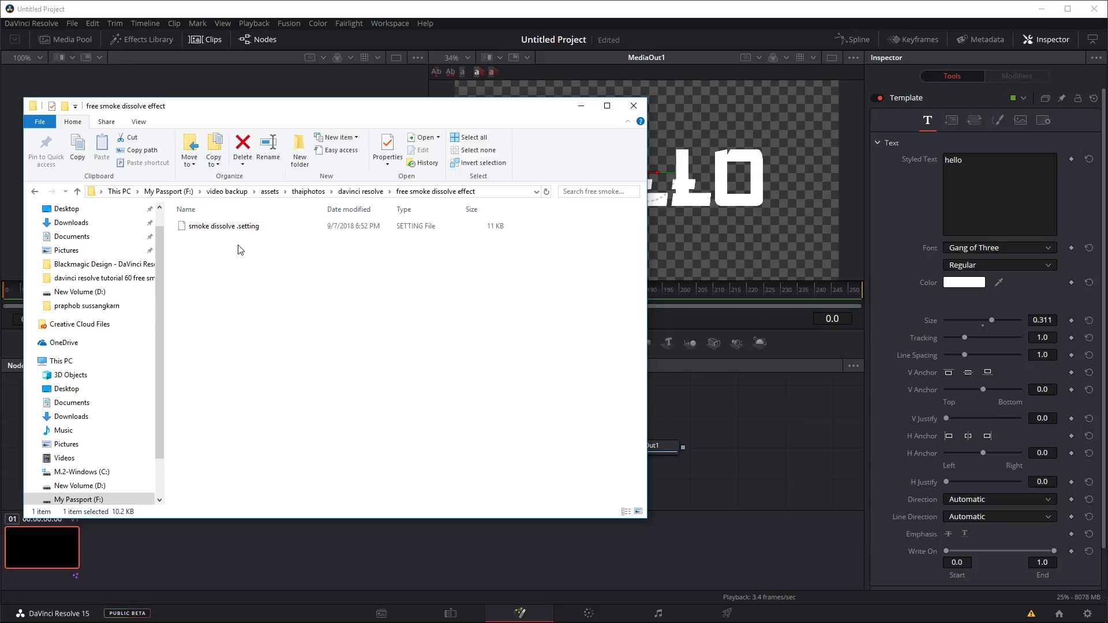
left_click_drag(233, 227, 764, 432)
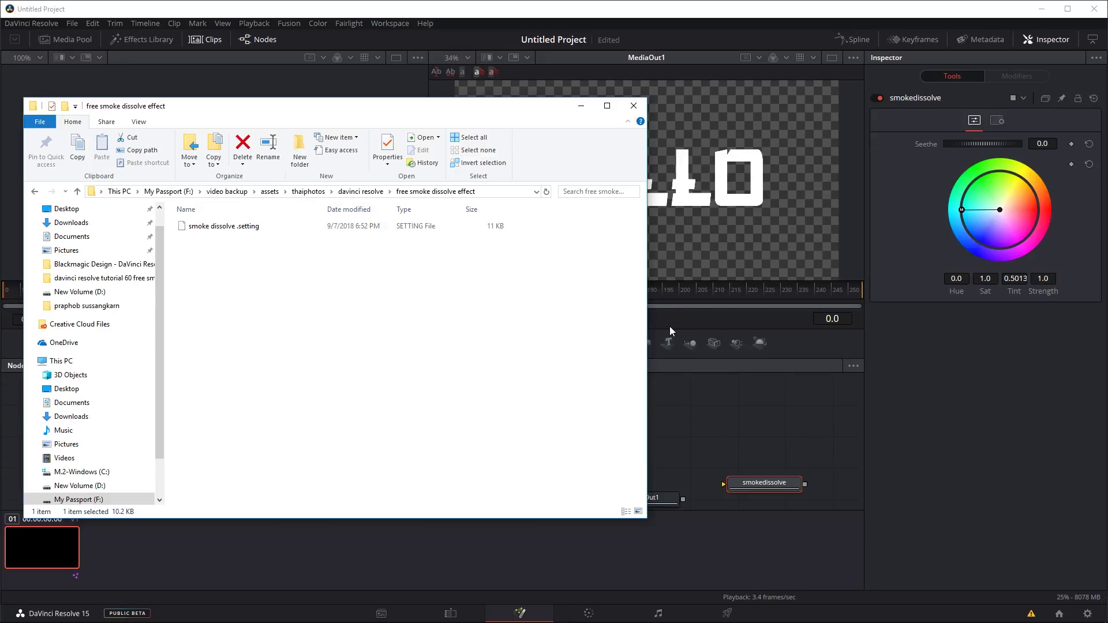
left_click_drag(493, 115, 0, 116)
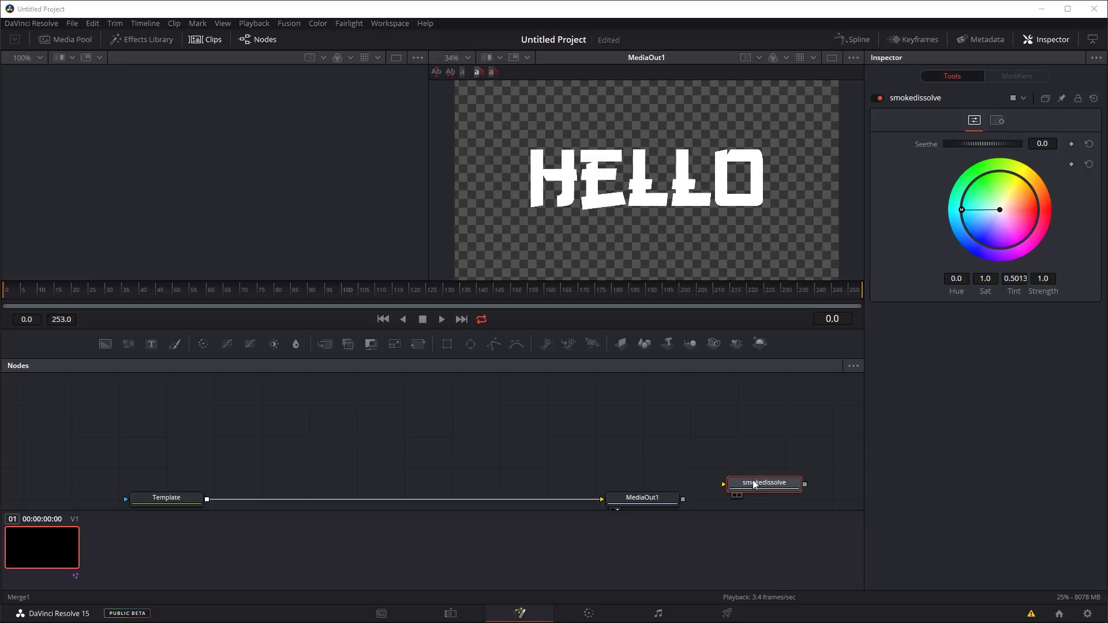
left_click_drag(753, 481, 351, 423)
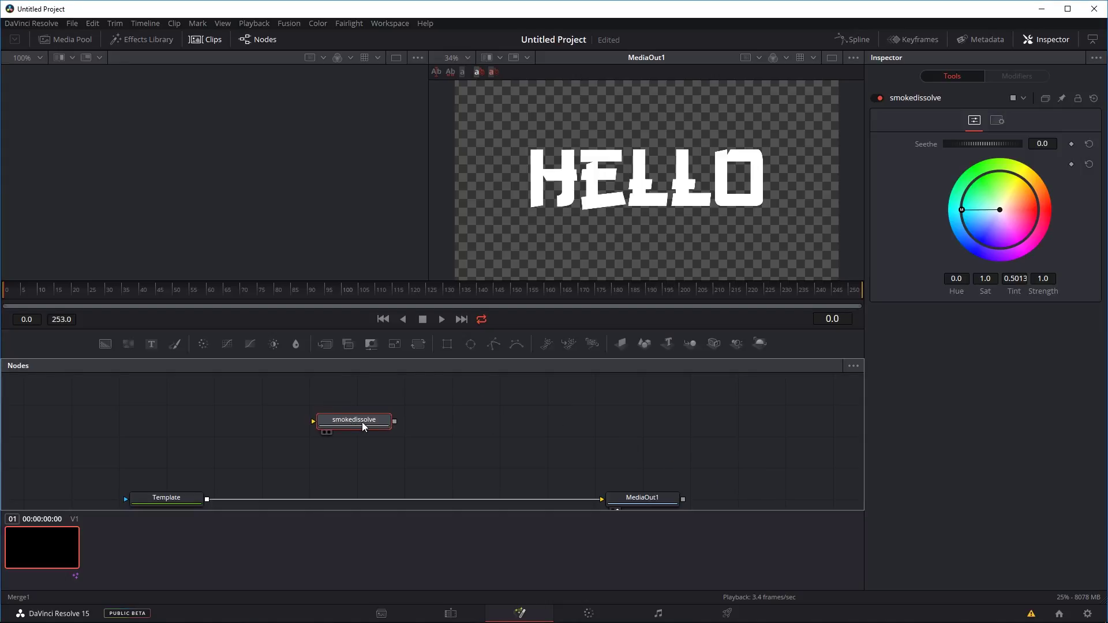
Replace the Template–MediaOut1 link with Template > smokedissolve > MediaOut1
right_click(362, 421)
left_click(284, 461)
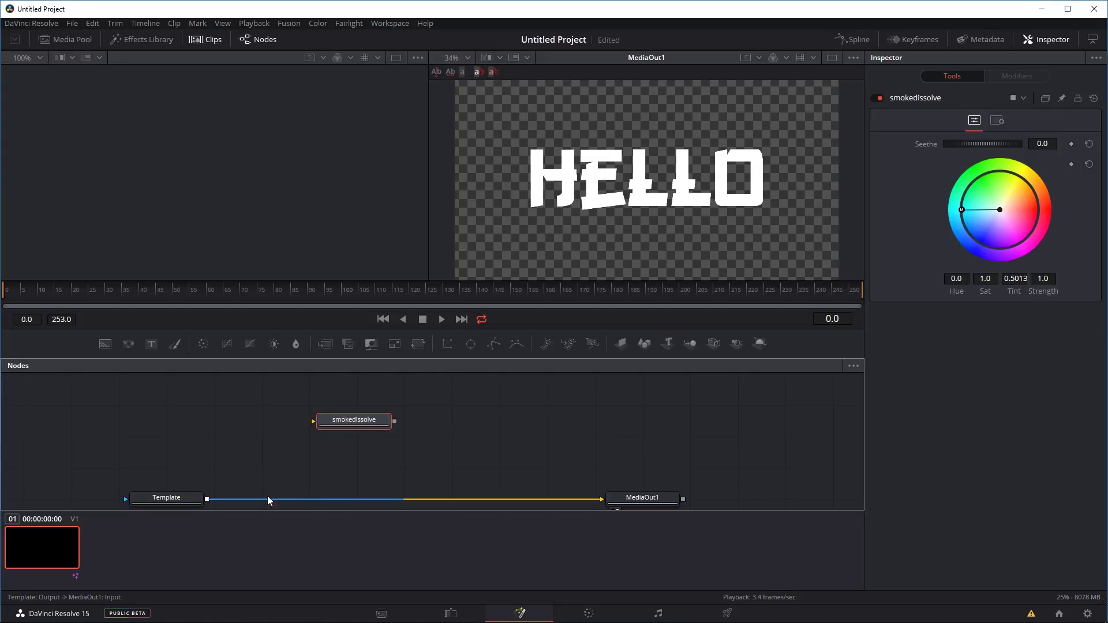
left_click(463, 500)
key("Delete")
left_click_drag(357, 430, 366, 494)
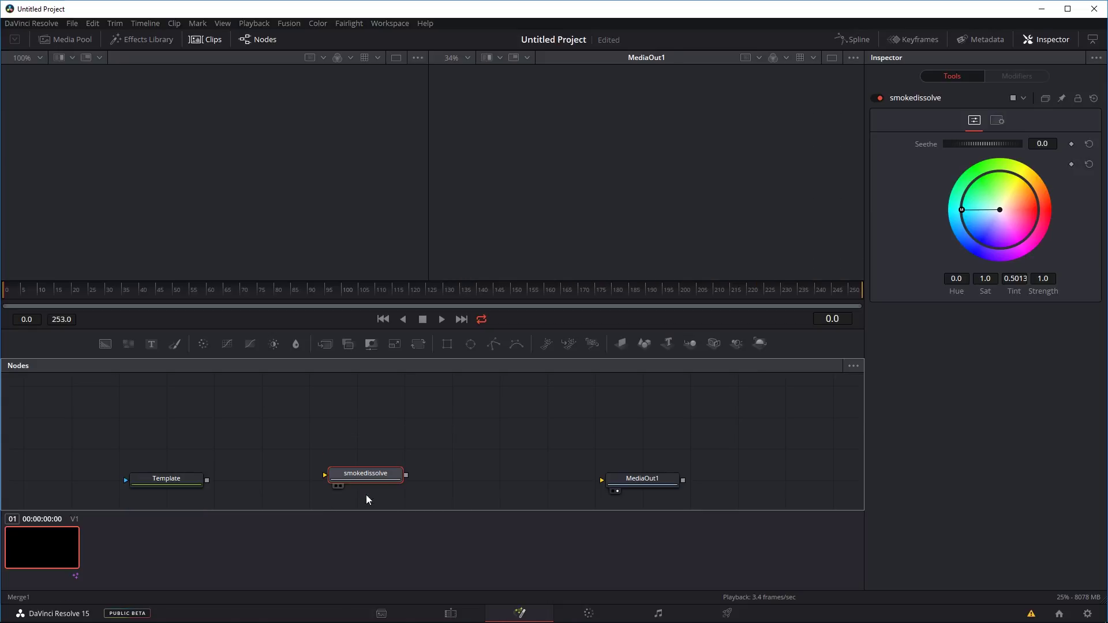
left_click_drag(206, 480, 357, 474)
left_click_drag(406, 475, 618, 483)
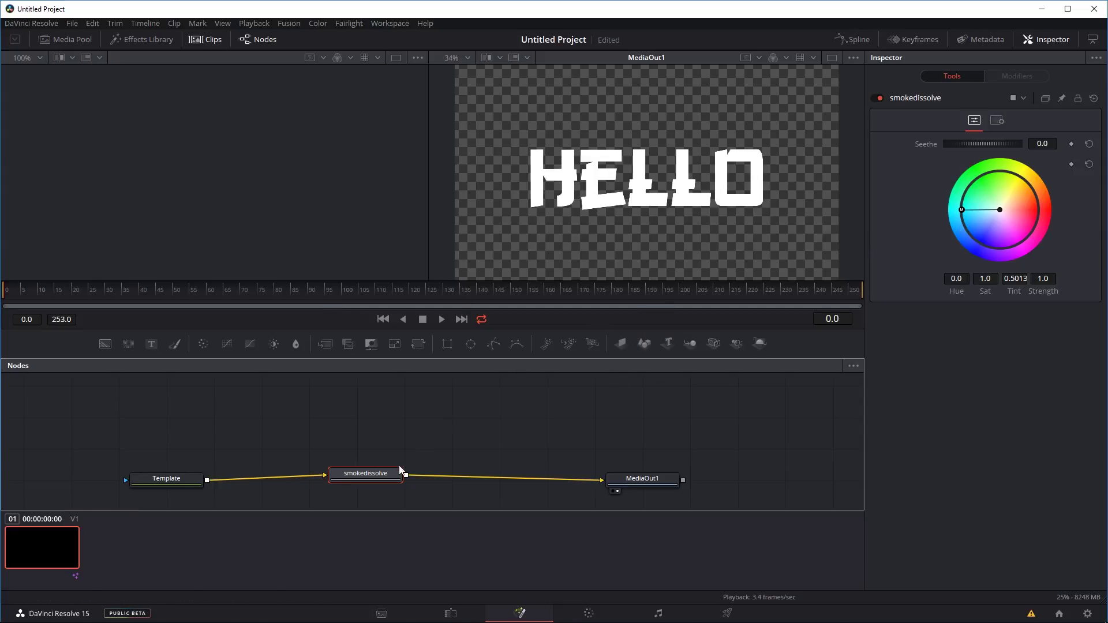
Tint the smoke magenta with the smokedissolve colour wheel (tint -0.1539, strength 0.9738)
left_click(1044, 41)
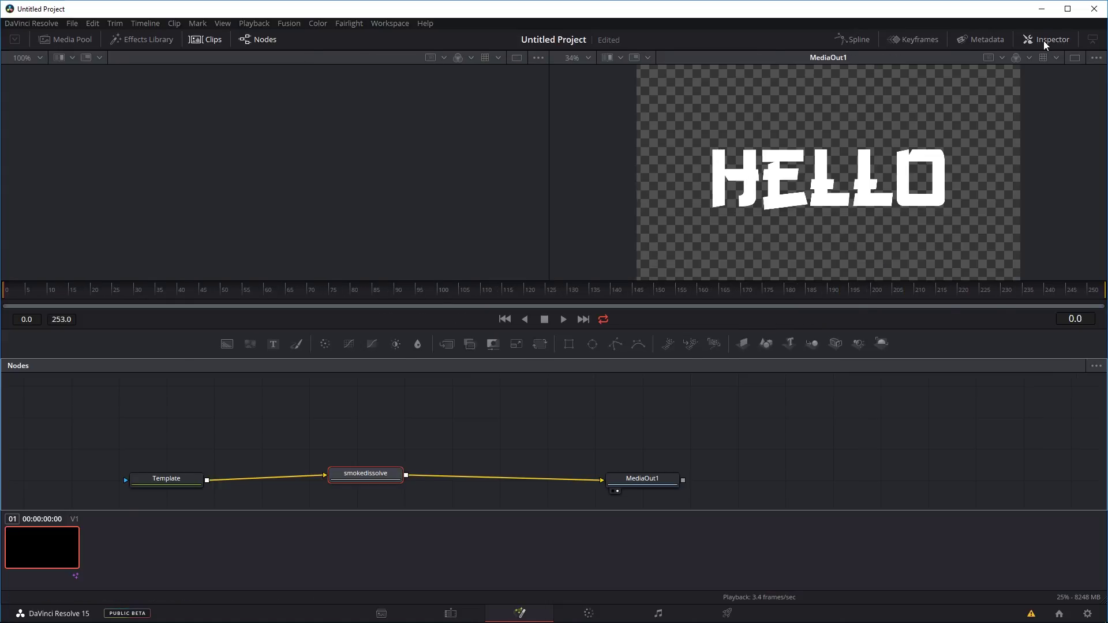
left_click(1043, 40)
left_click_drag(961, 210, 1021, 241)
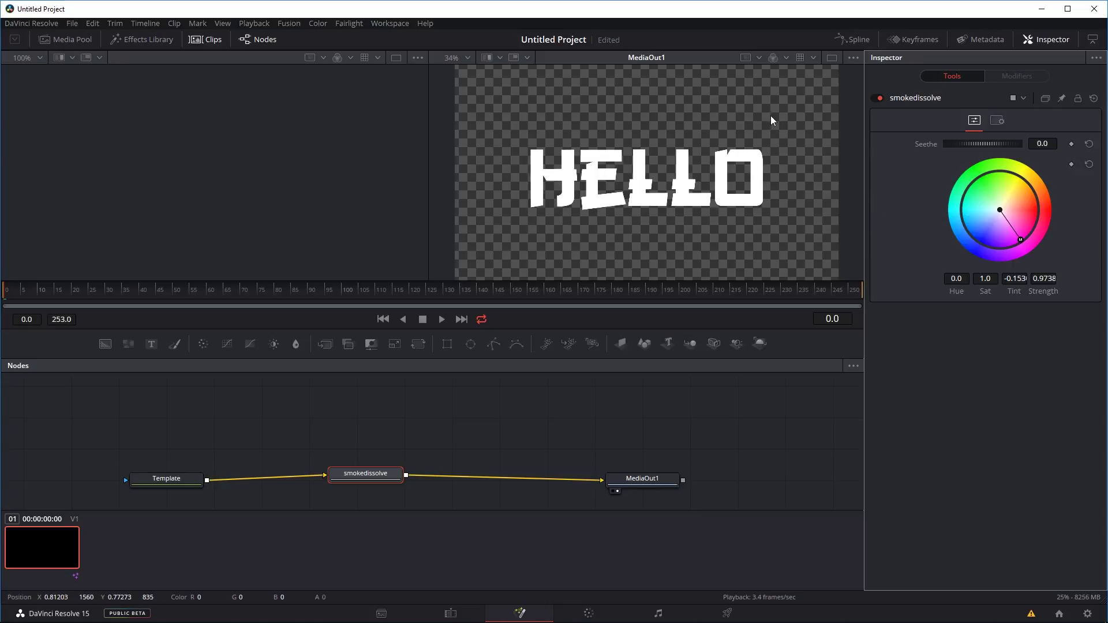
Turn off Checker Underlay for a black background and play the dissolve
left_click(853, 58)
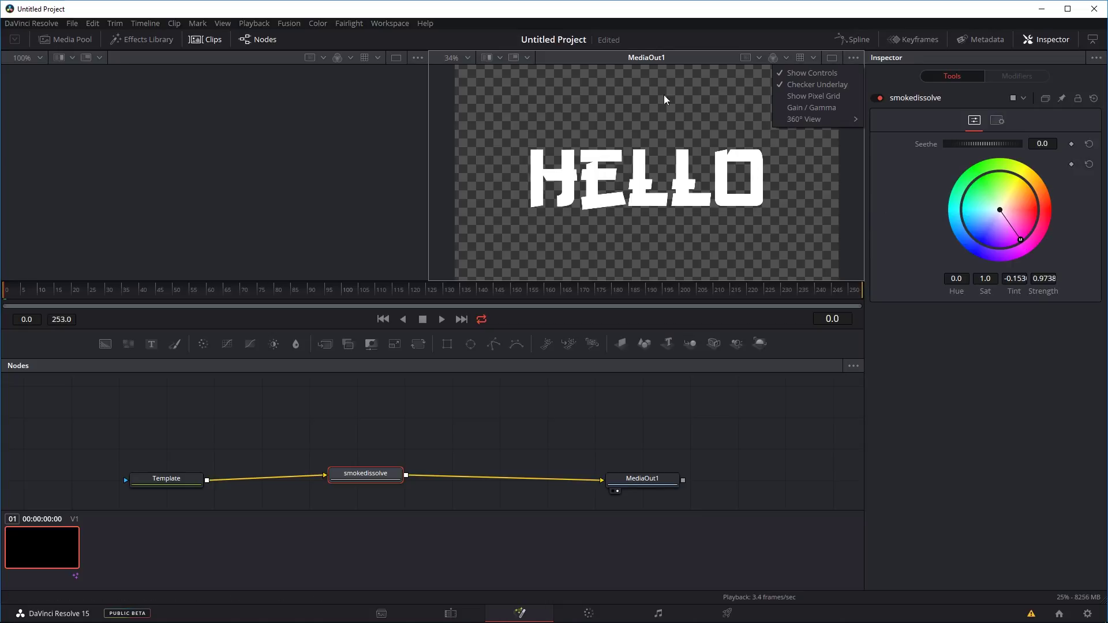
left_click(817, 83)
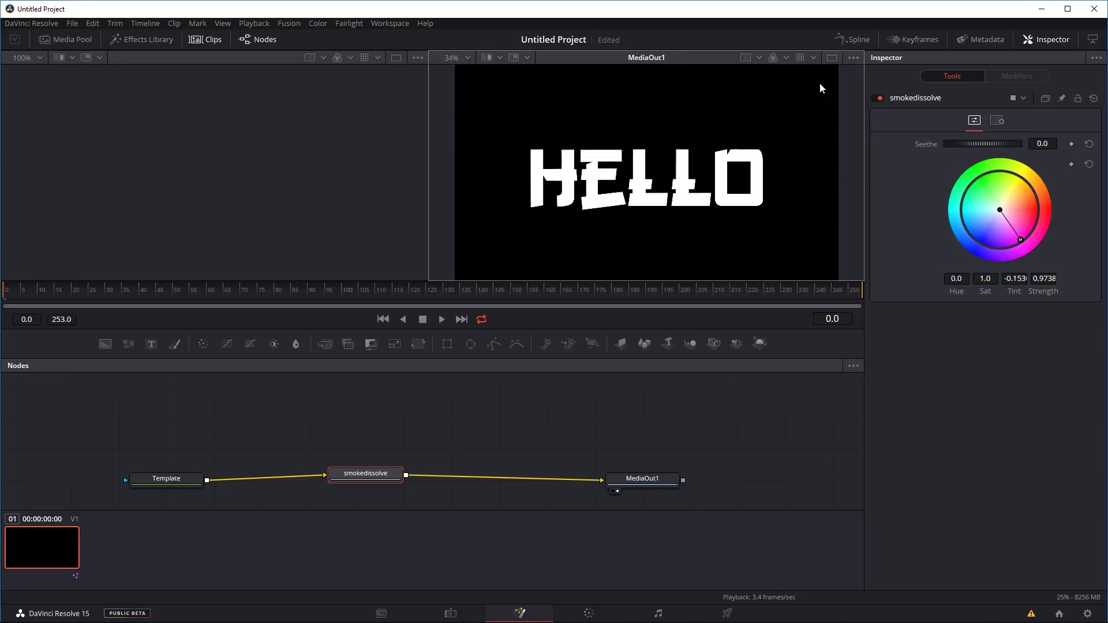
left_click(443, 319)
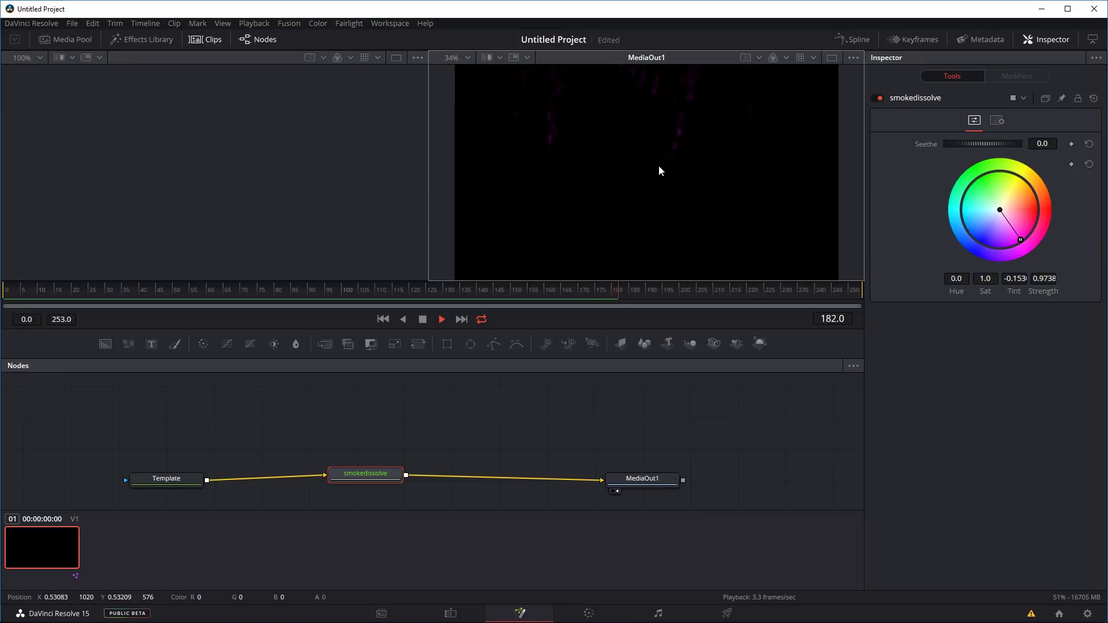
Replay the HELLO dissolve from around frames 88 and 78, then stop playback
left_click(283, 292)
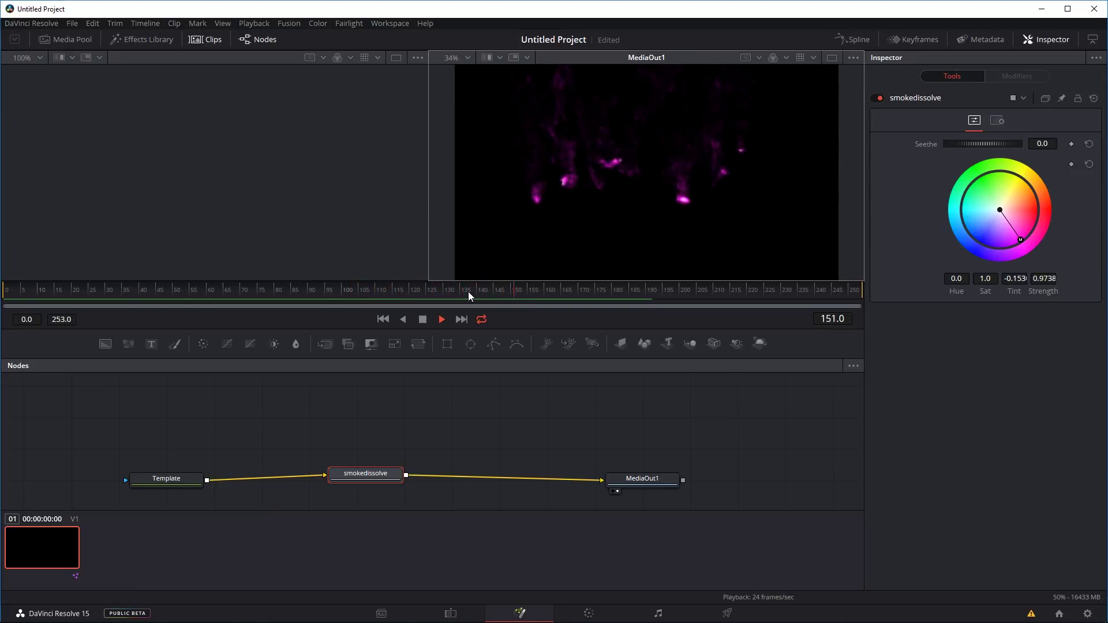
left_click(261, 295)
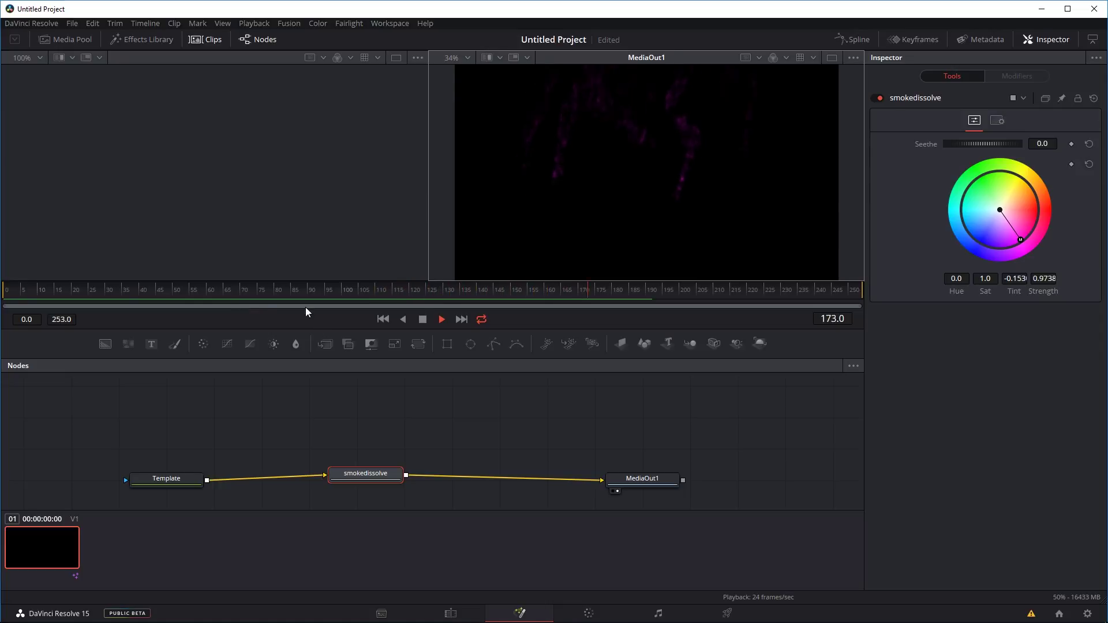
left_click(251, 294)
key("space")
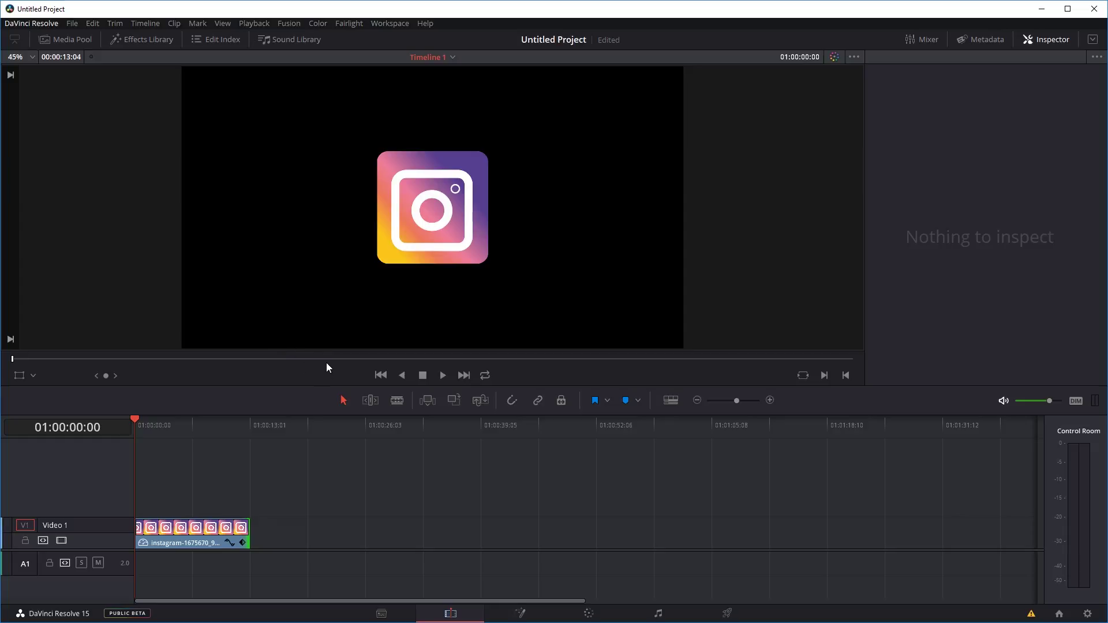
Trim the Instagram logo clip's end to a 12:08 duration on the Edit page
left_click_drag(249, 536, 242, 537)
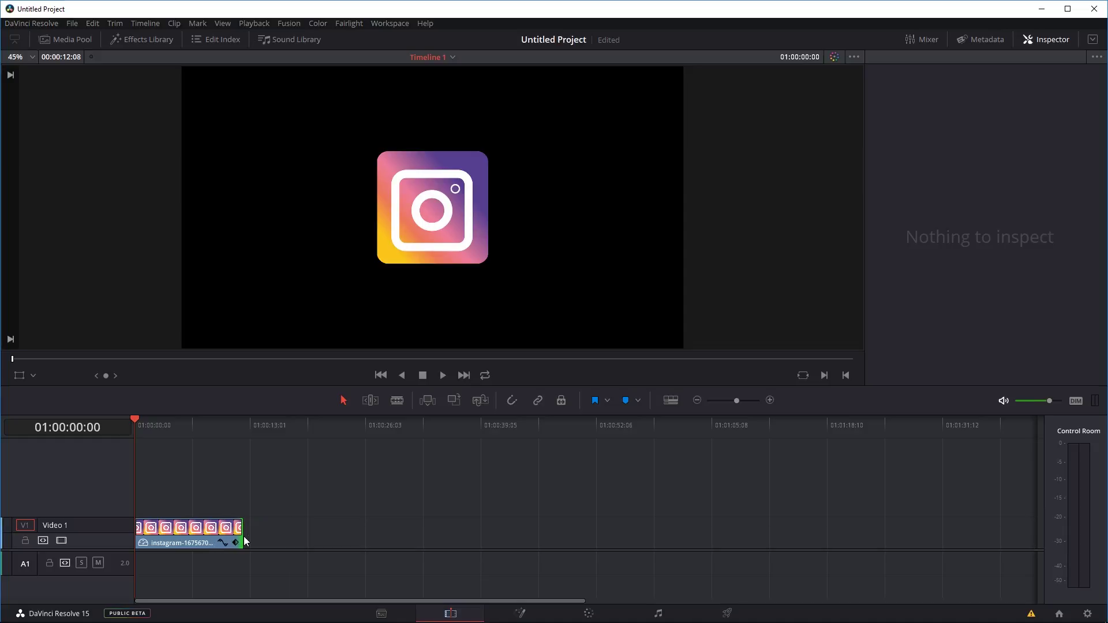
left_click(532, 607)
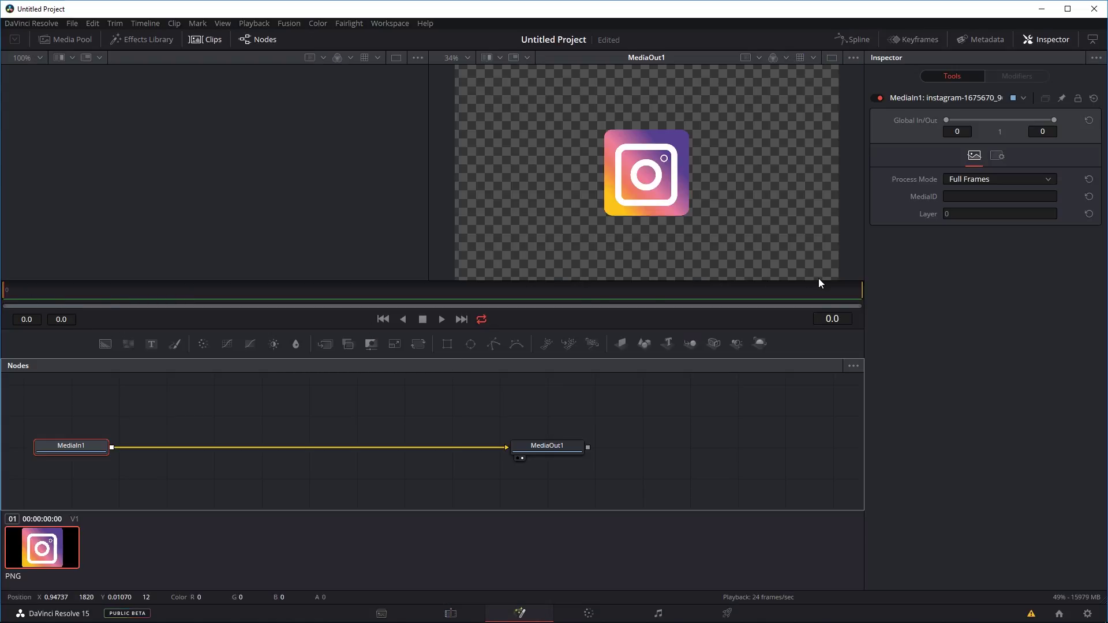
left_click(450, 612)
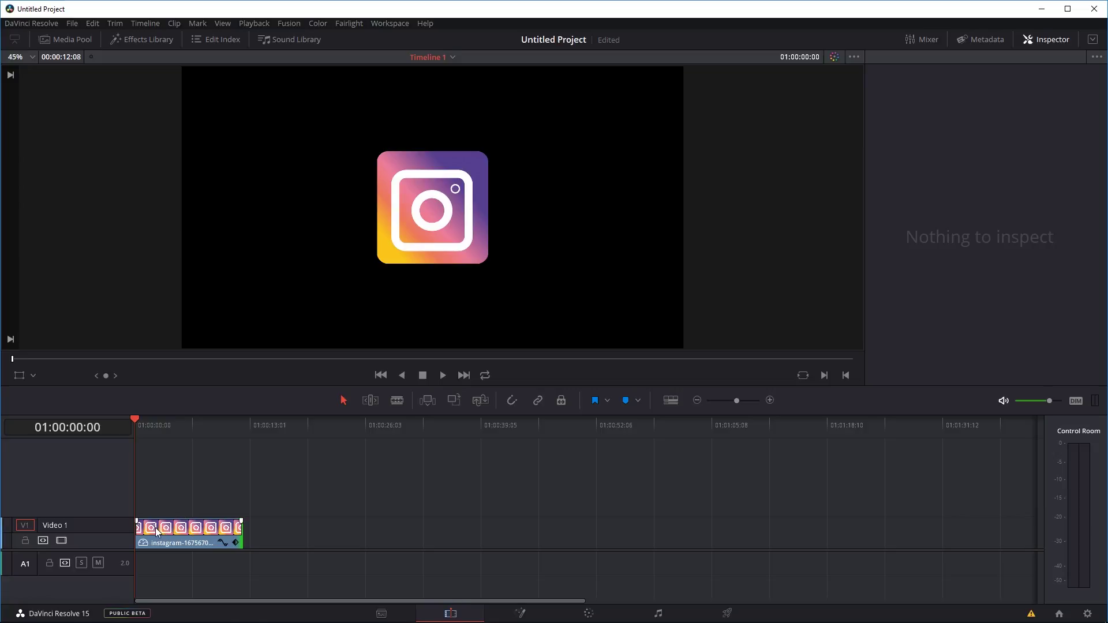
Convert the Instagram clip into a compound clip named 'logo' and open it in Fusion
right_click(214, 537)
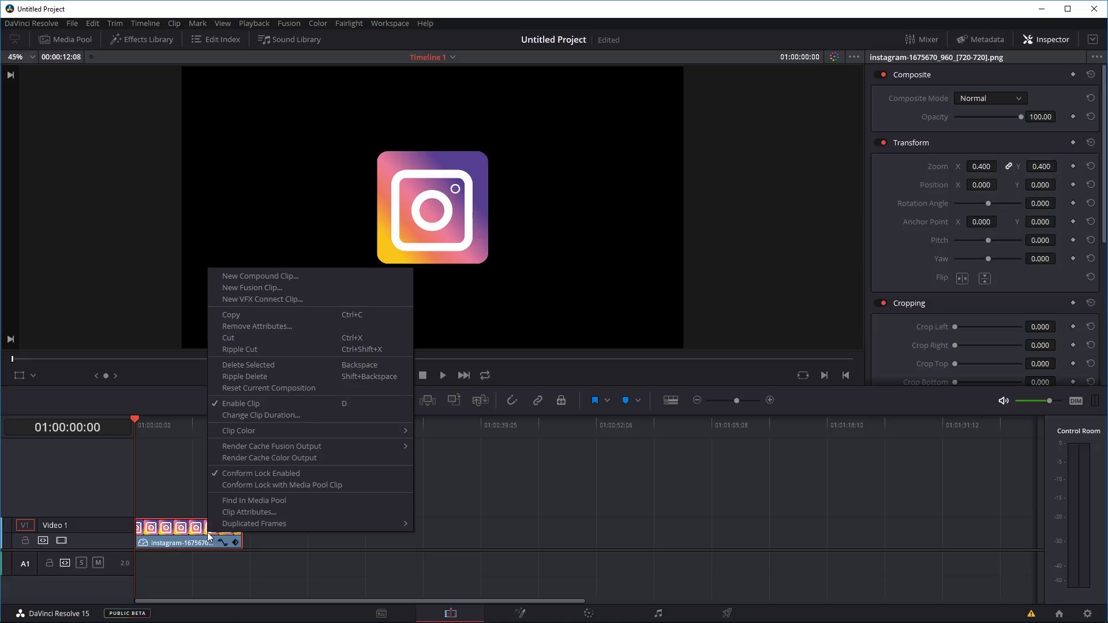
left_click(254, 279)
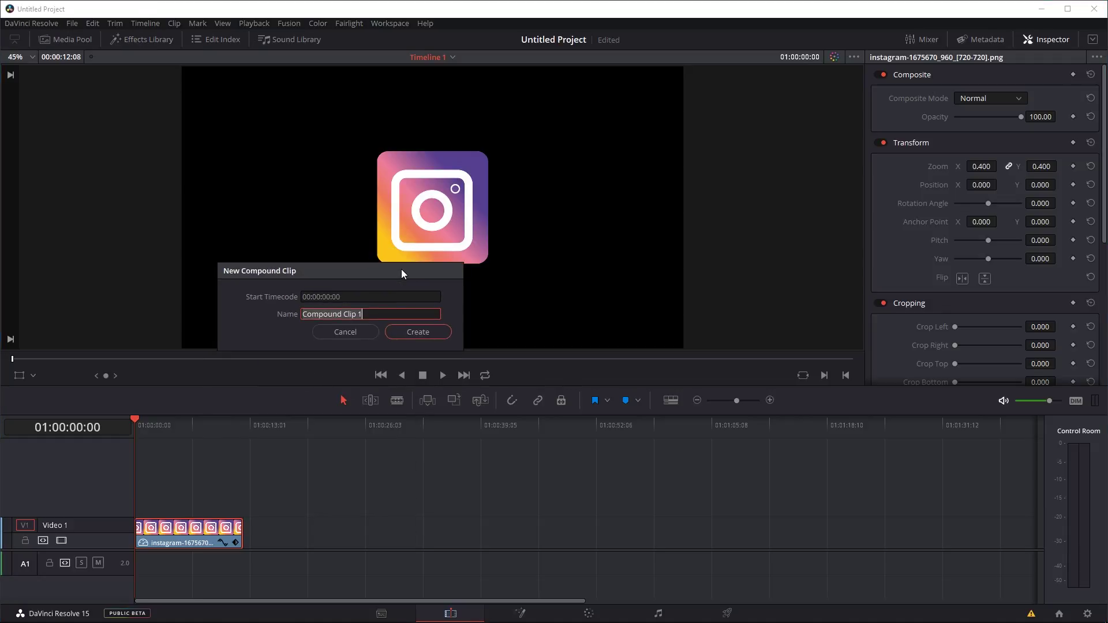
type("logo")
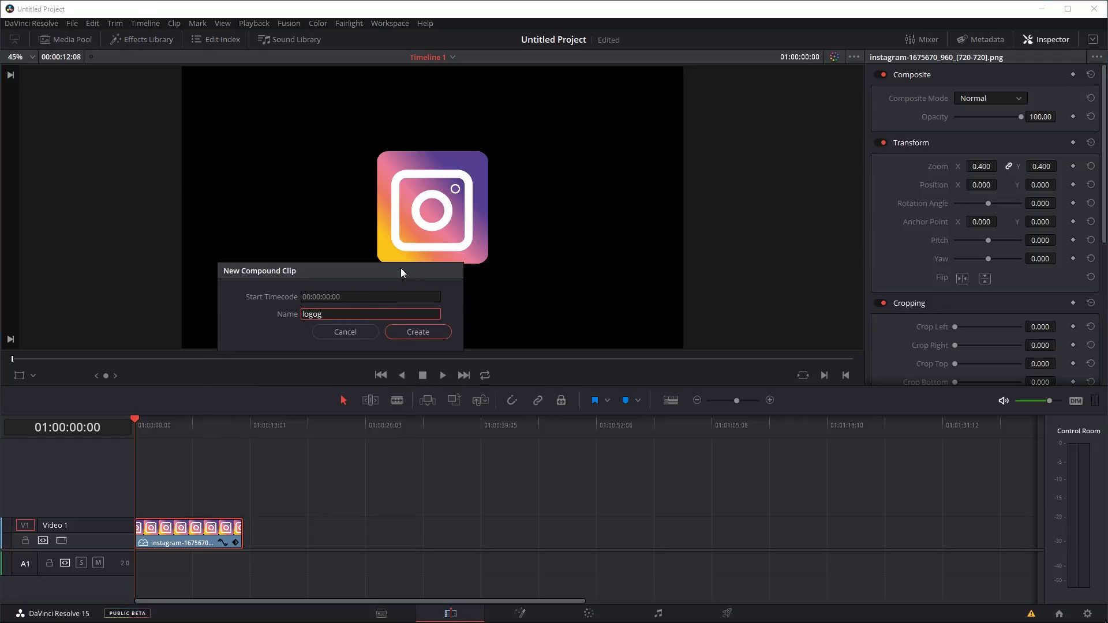
key("Return")
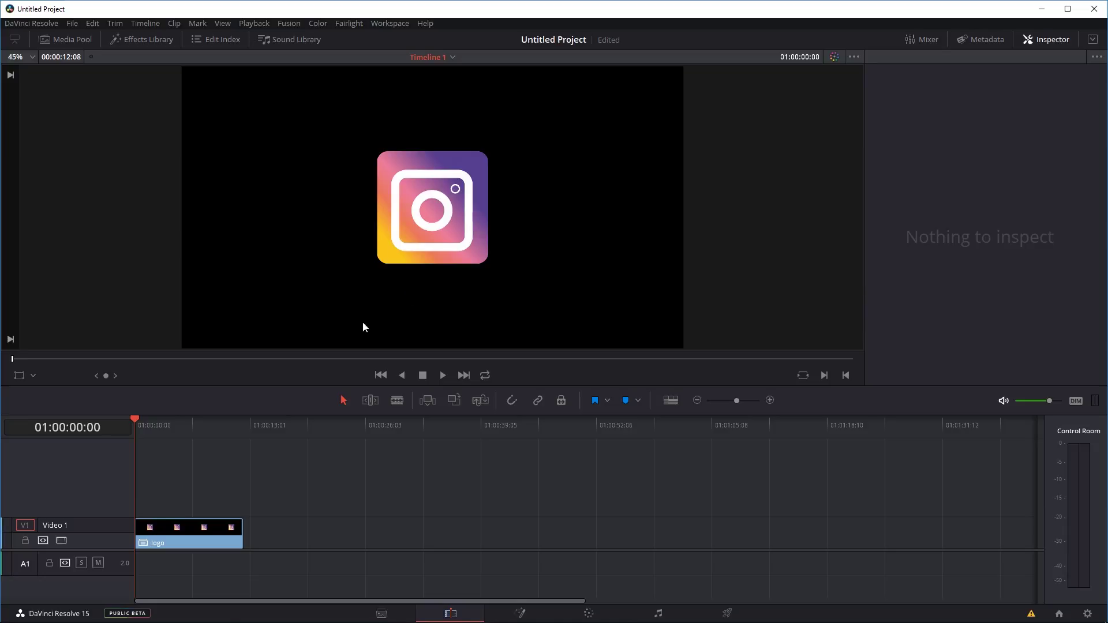
left_click(155, 529)
left_click(527, 611)
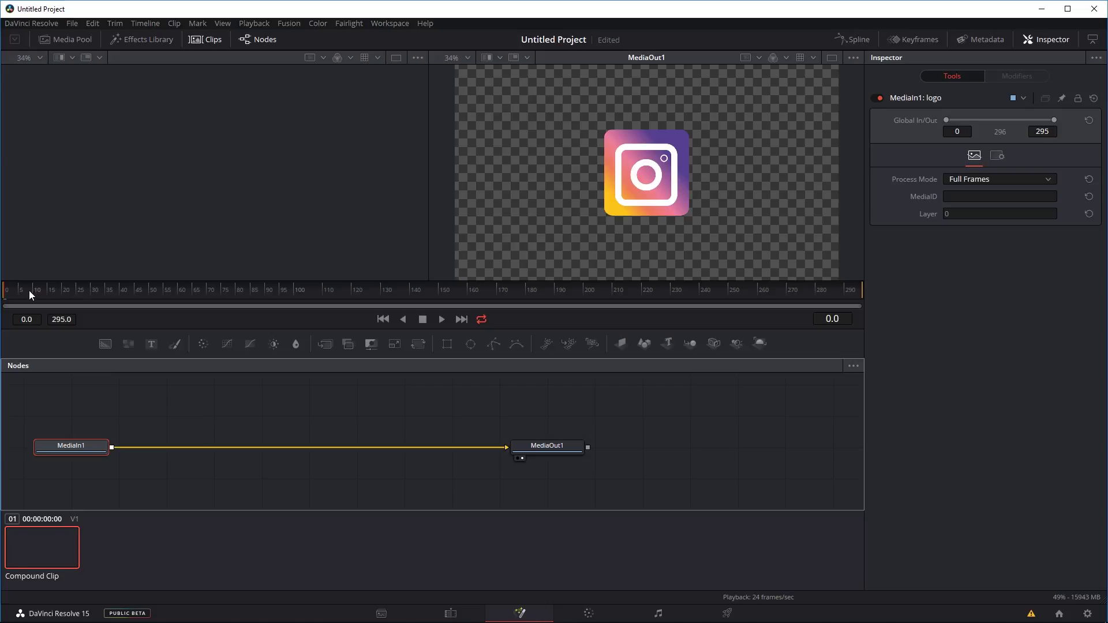
Insert the smokedissolve macro on the link between MediaIn1 and MediaOut1
mouse_move(29, 289)
left_mouse_down()
mouse_move(469, 284)
mouse_move(29, 279)
left_mouse_up()
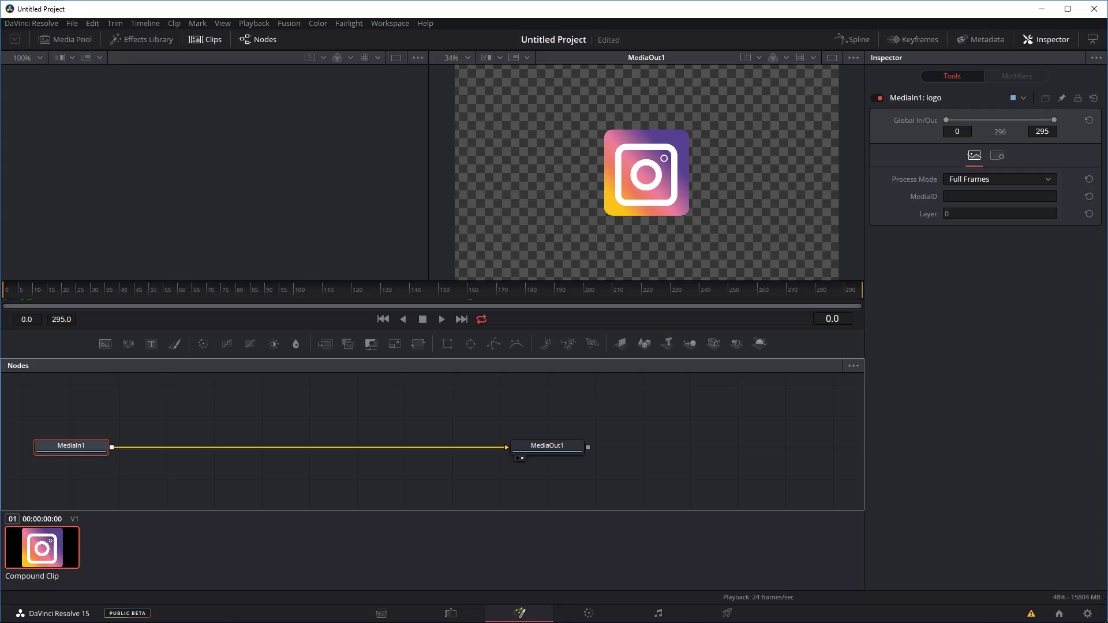
left_click_drag(86, 289, 282, 407)
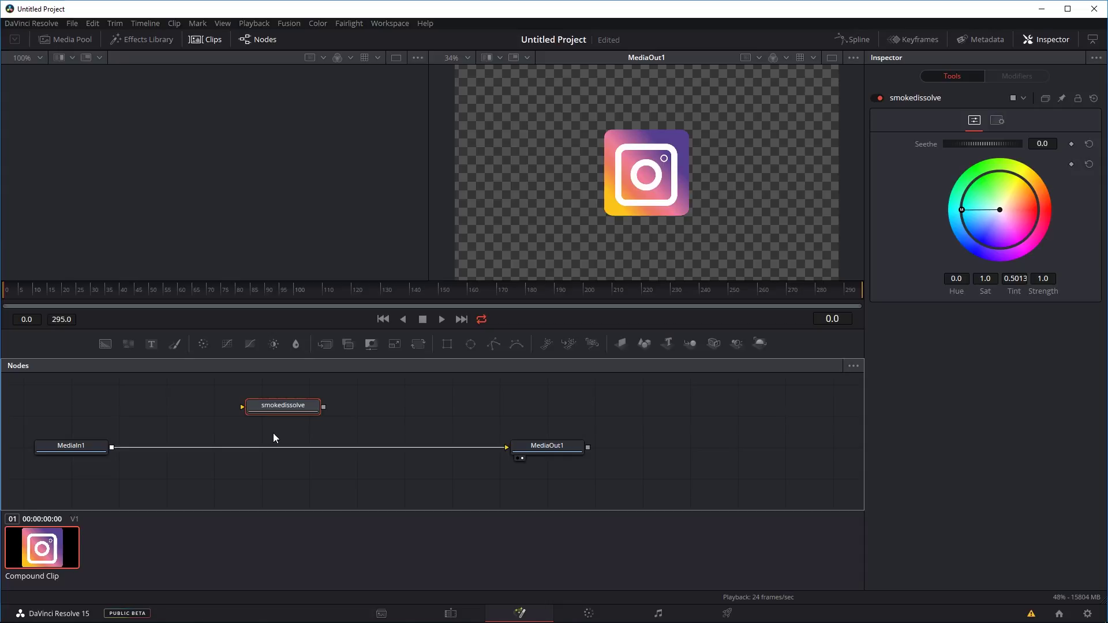
left_click_drag(285, 404, 296, 445)
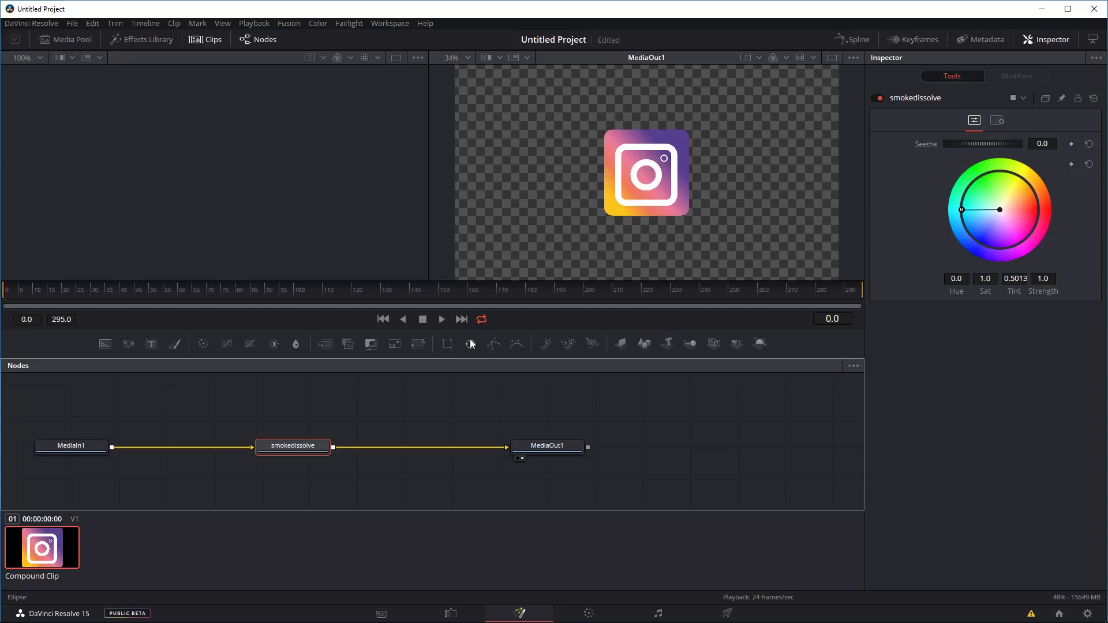
Disable Checker Underlay, centre the smoke colour wheel, and play the logo dissolve
left_click(853, 57)
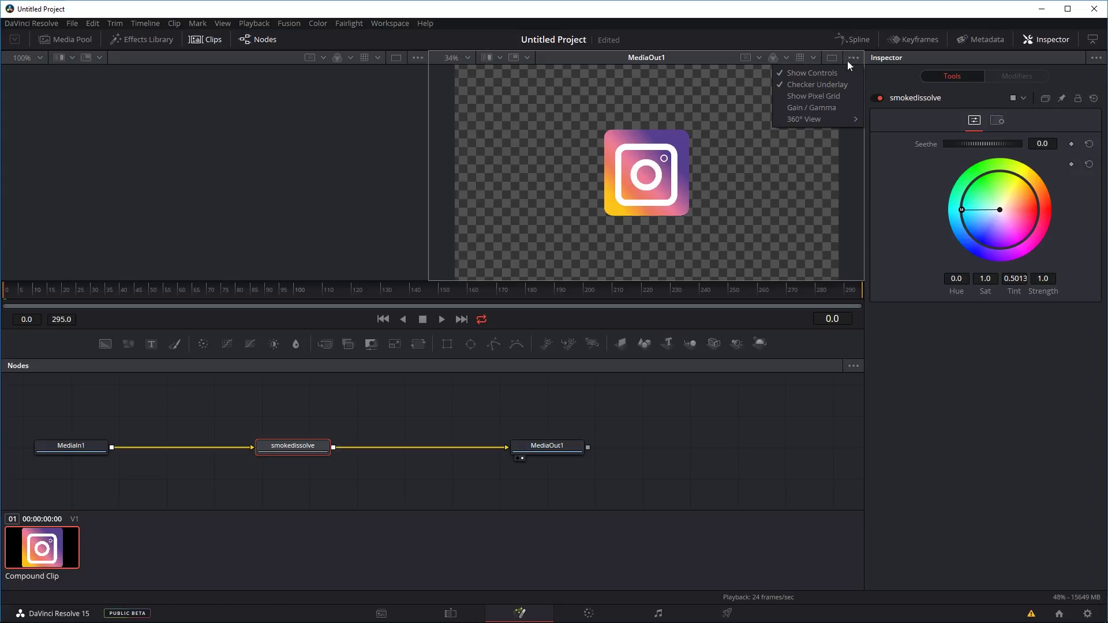
left_click(824, 83)
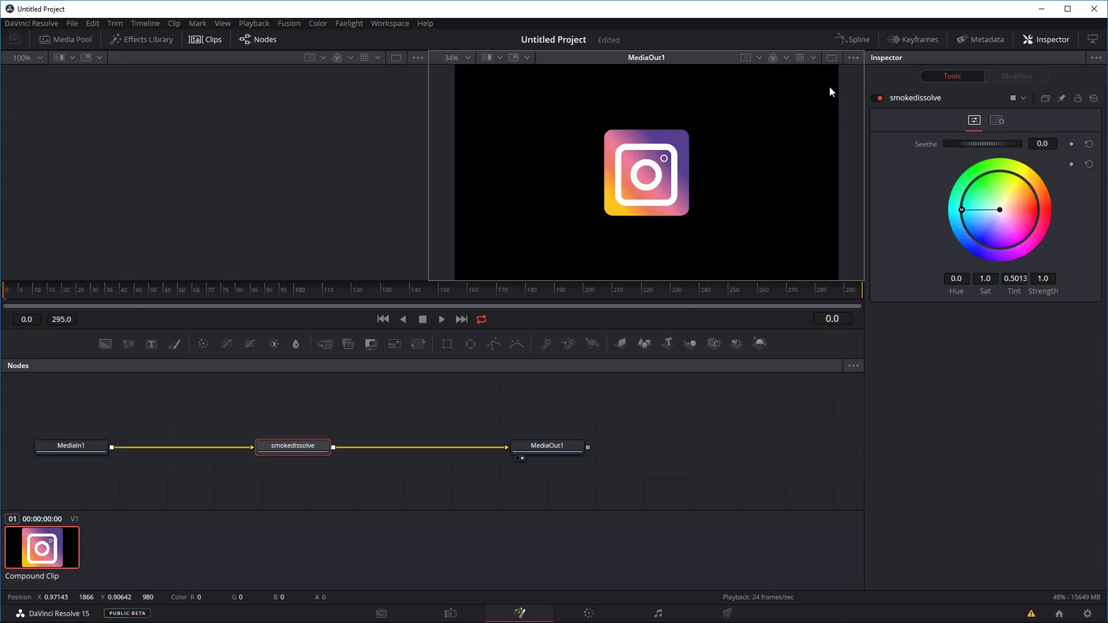
left_click_drag(961, 209, 1000, 211)
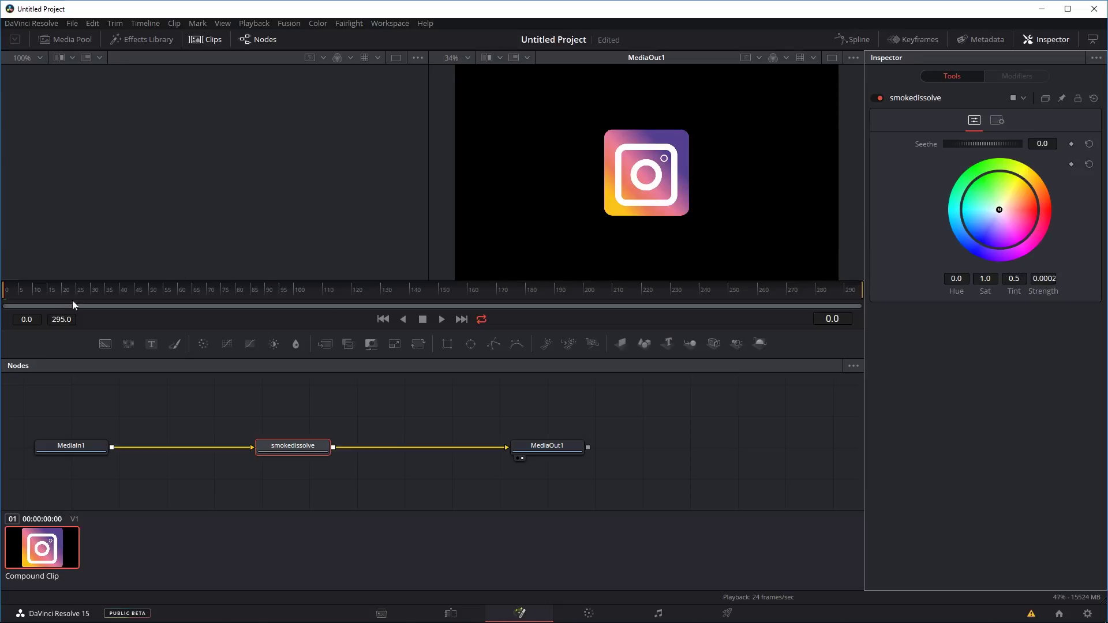
left_click(437, 320)
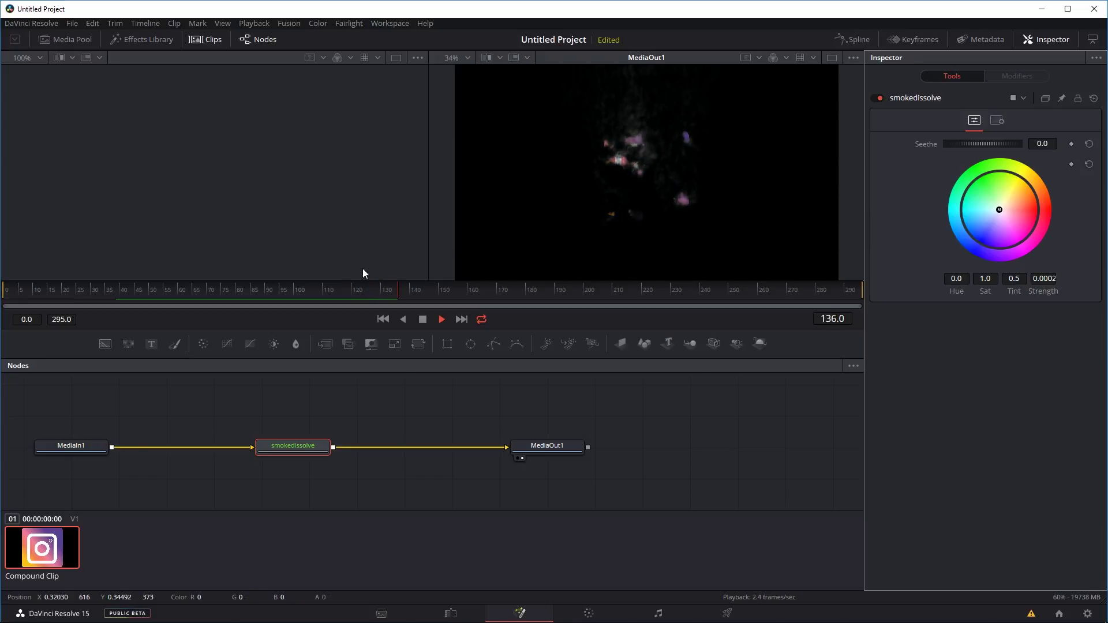
Replay the logo dissolve from around frames 54–64 to watch the icon break apart
left_click(152, 299)
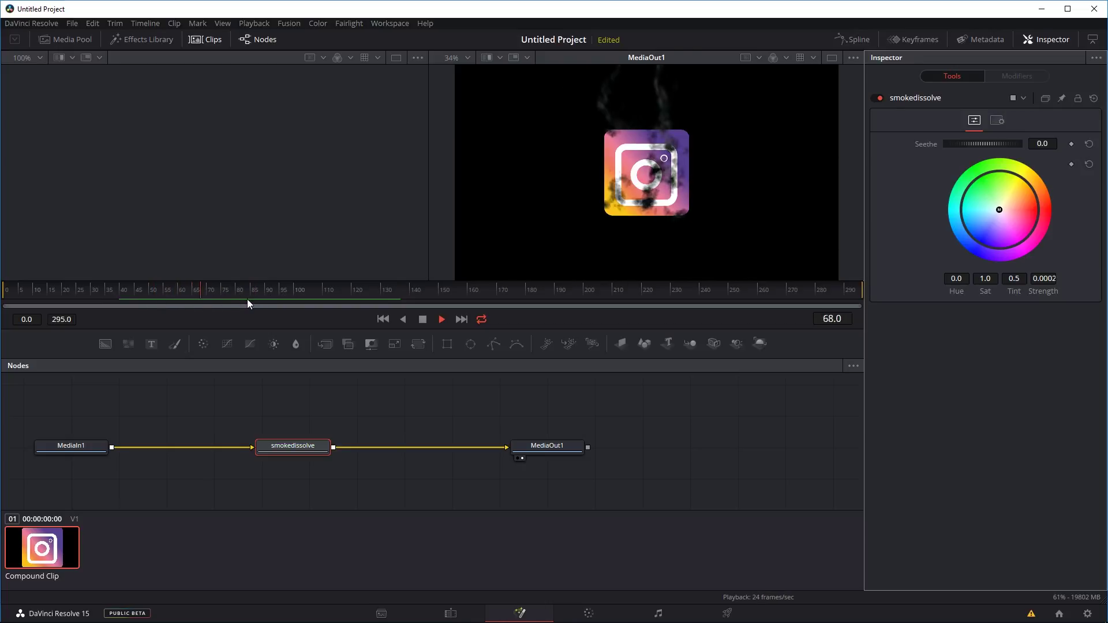
left_click(154, 289)
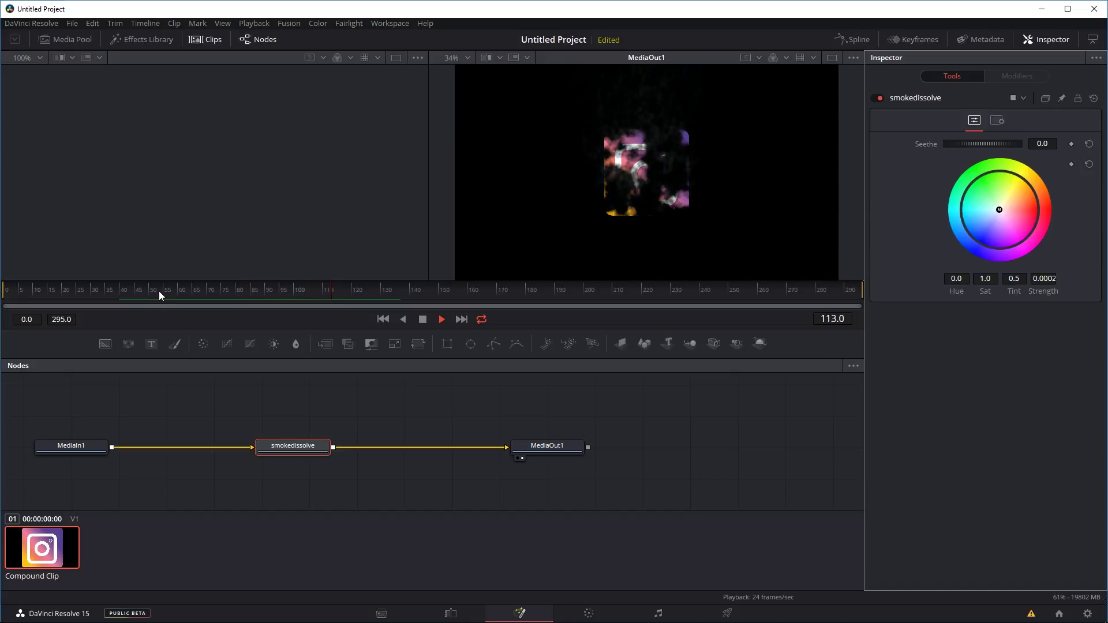
left_click(158, 290)
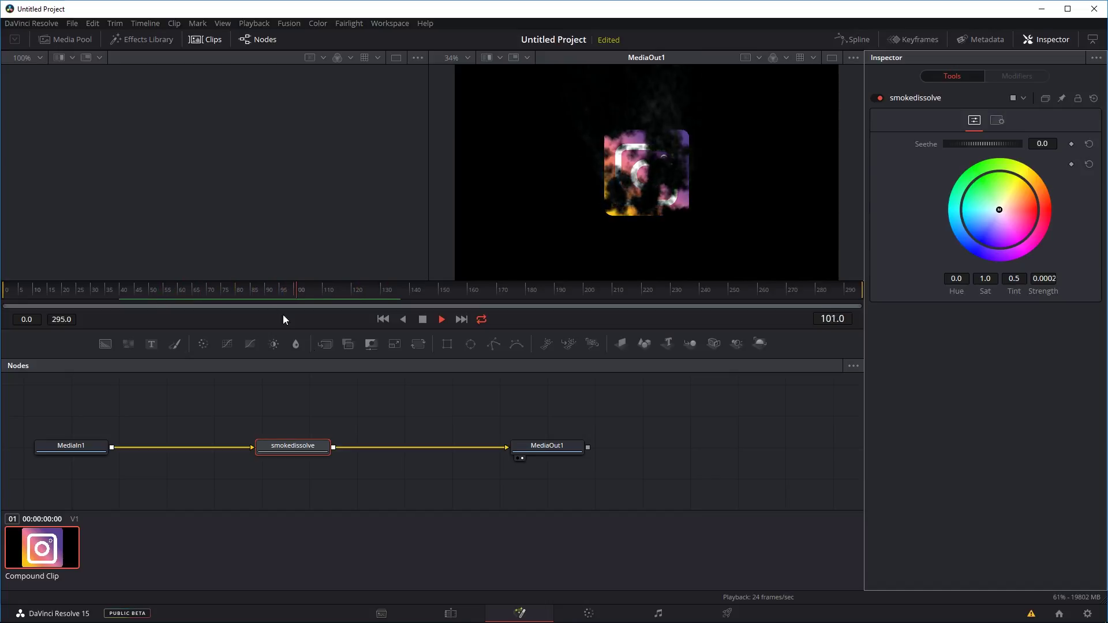
left_click(188, 291)
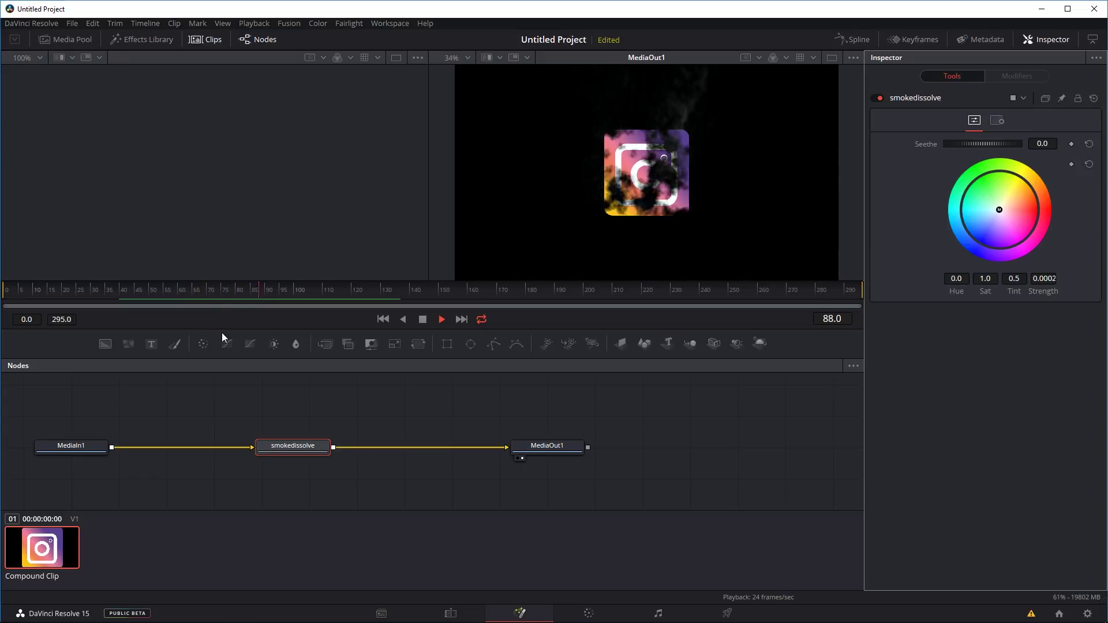